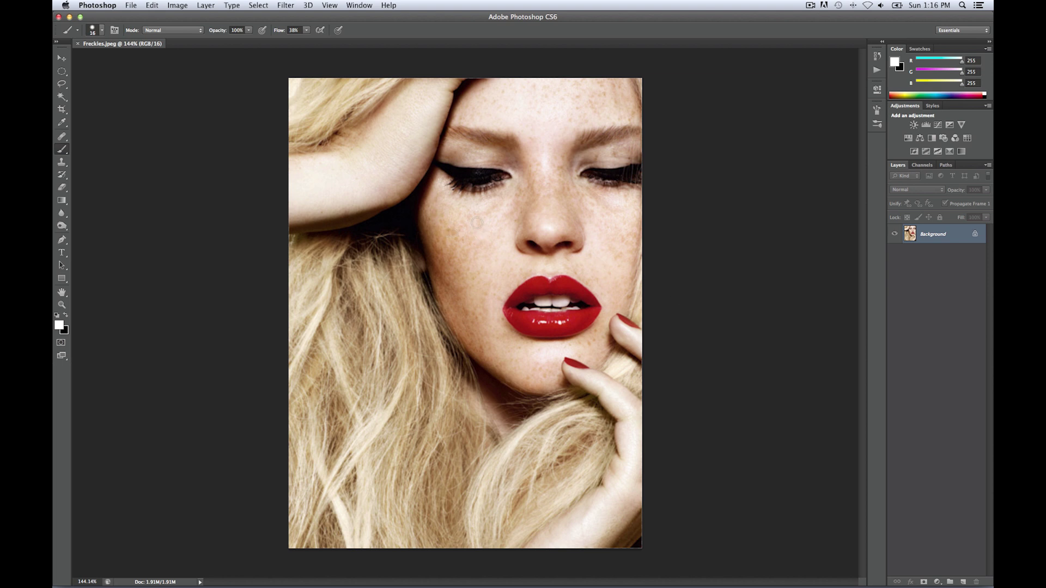
# Step: Isolate the Blue channel and load it as a selection
pyautogui.click(925, 166)
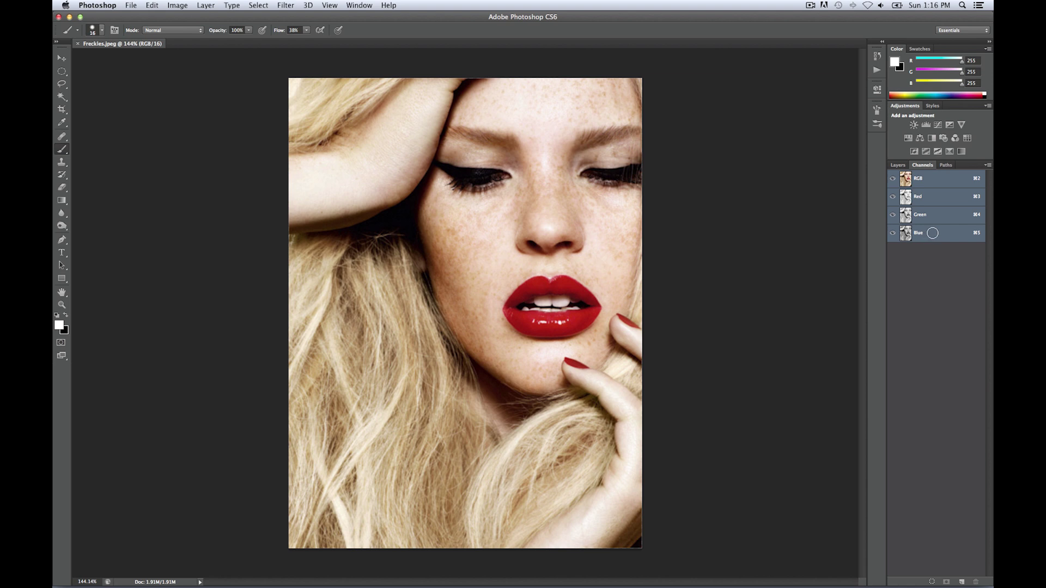
pyautogui.click(932, 233)
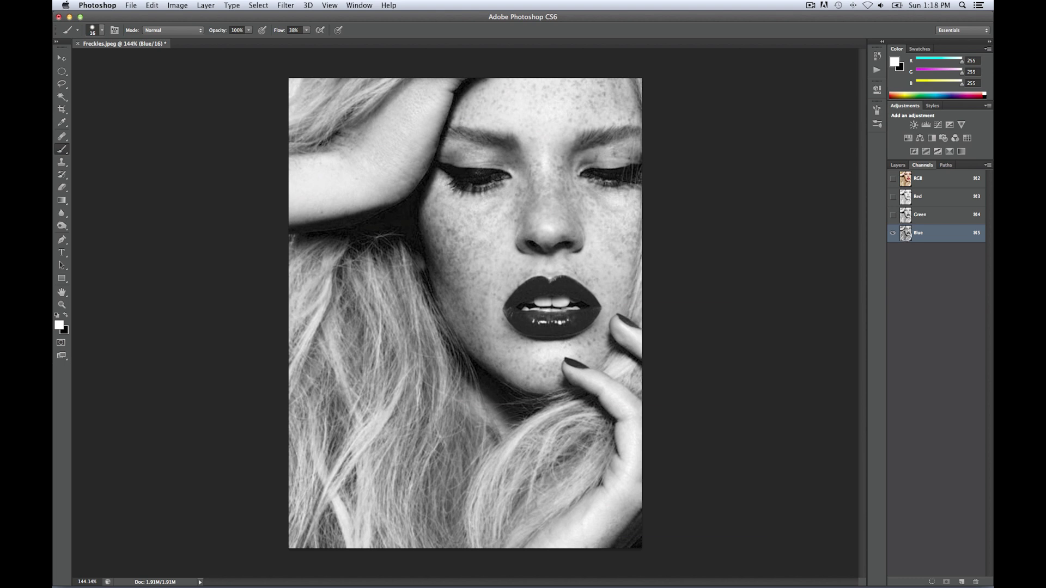
pyautogui.keyDown('super'); pyautogui.click(904, 235); pyautogui.keyUp('super')
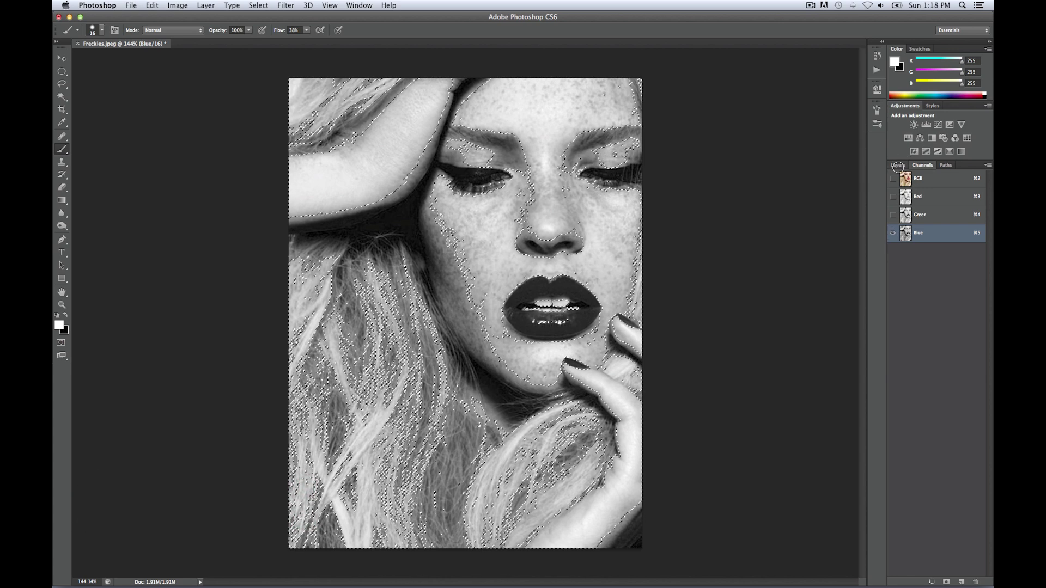
# Step: Add a Channel Mixer adjustment layer masked by the Blue channel selection, and invert its mask
pyautogui.click(898, 166)
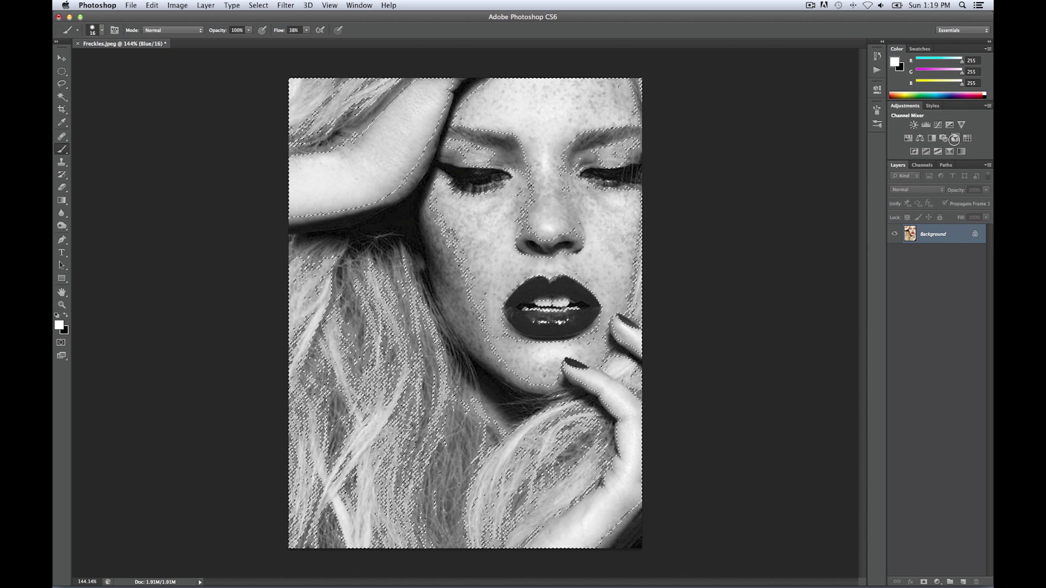
pyautogui.click(956, 138)
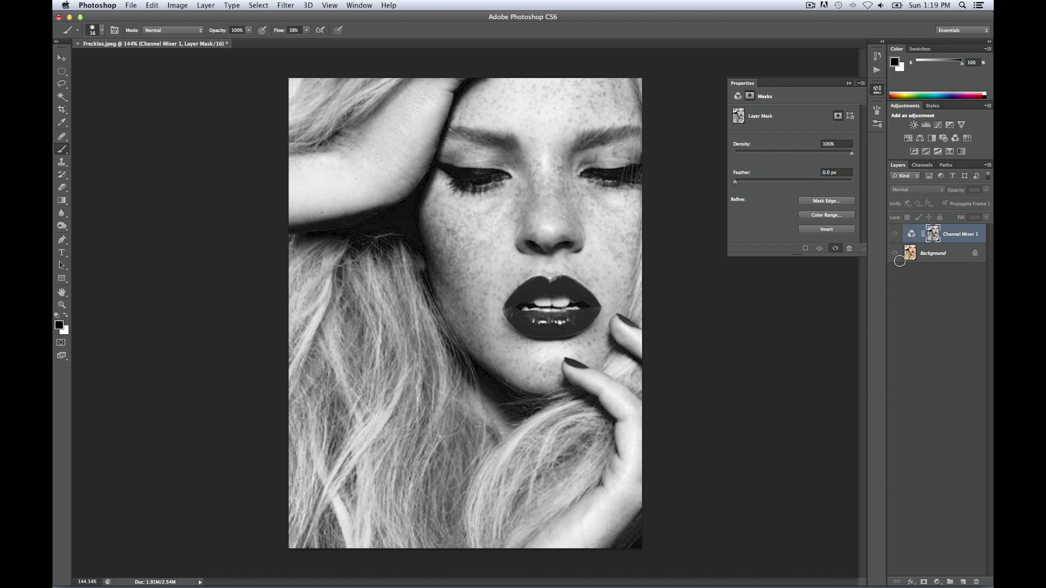
pyautogui.press('super+i')
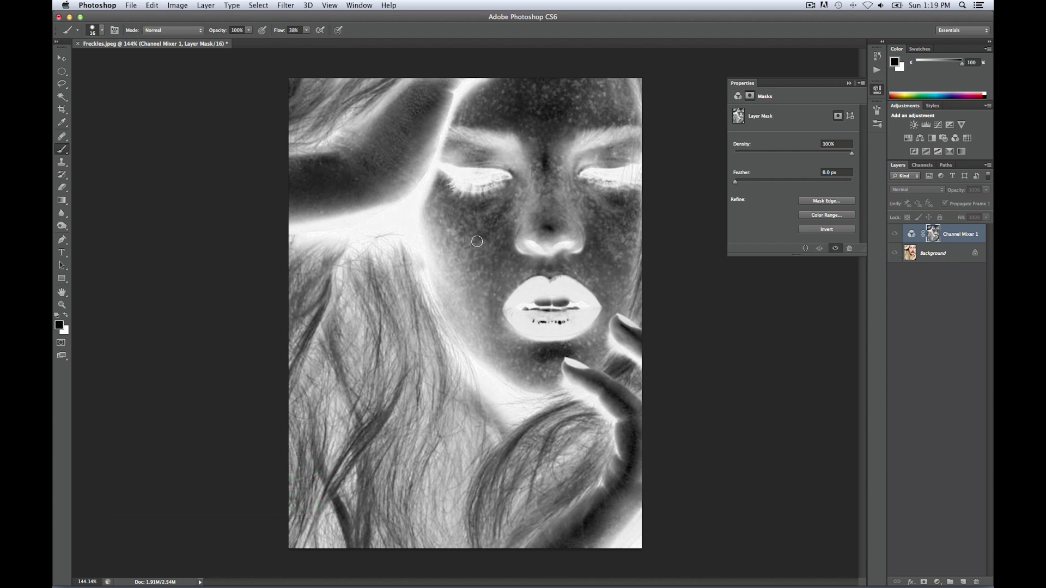
# Step: Return to the image view and set the Channel Mixer layer's blend mode to Soft Light
pyautogui.click(910, 234)
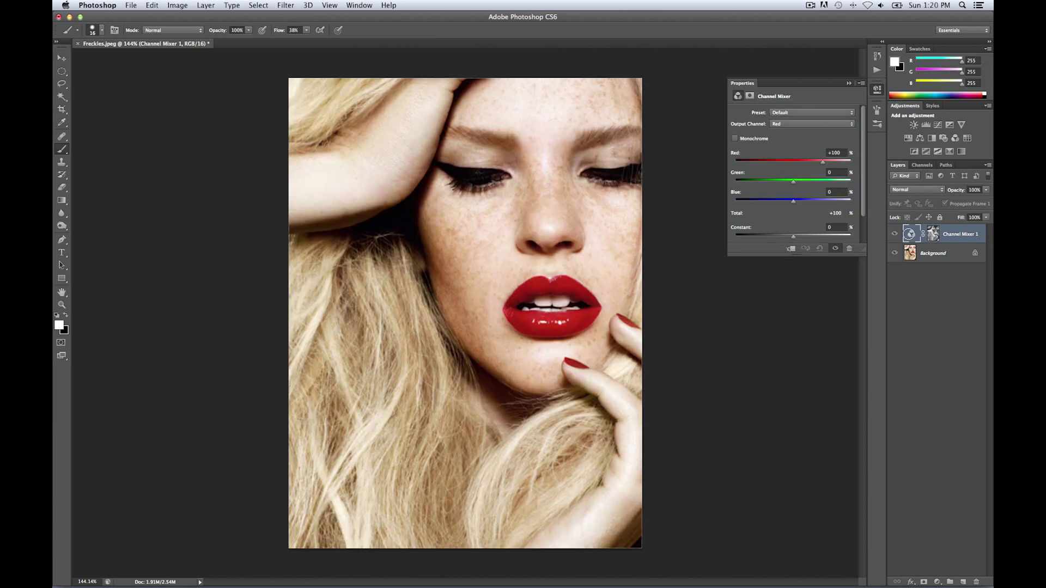
pyautogui.click(930, 194)
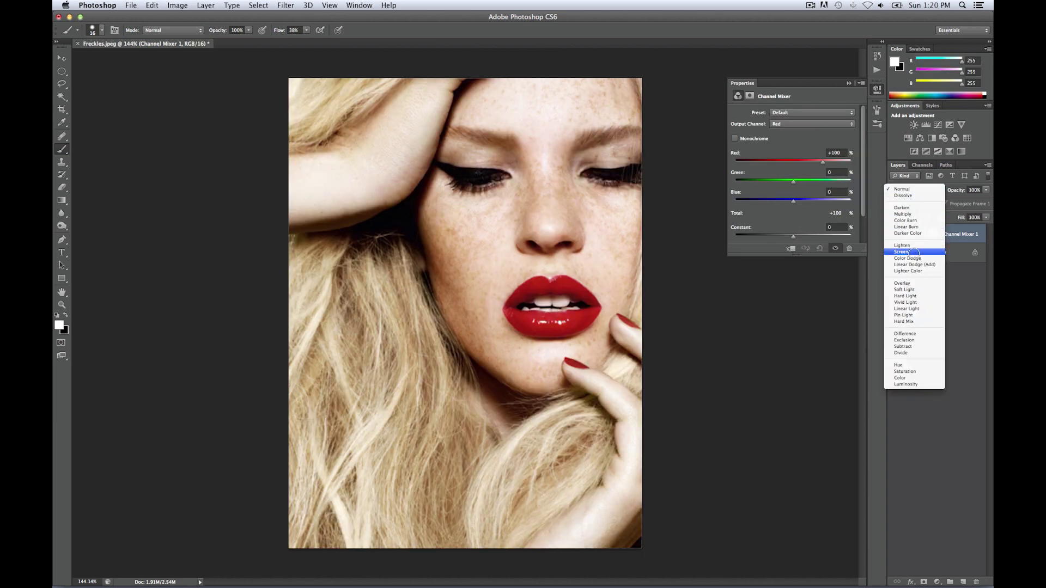
pyautogui.click(917, 289)
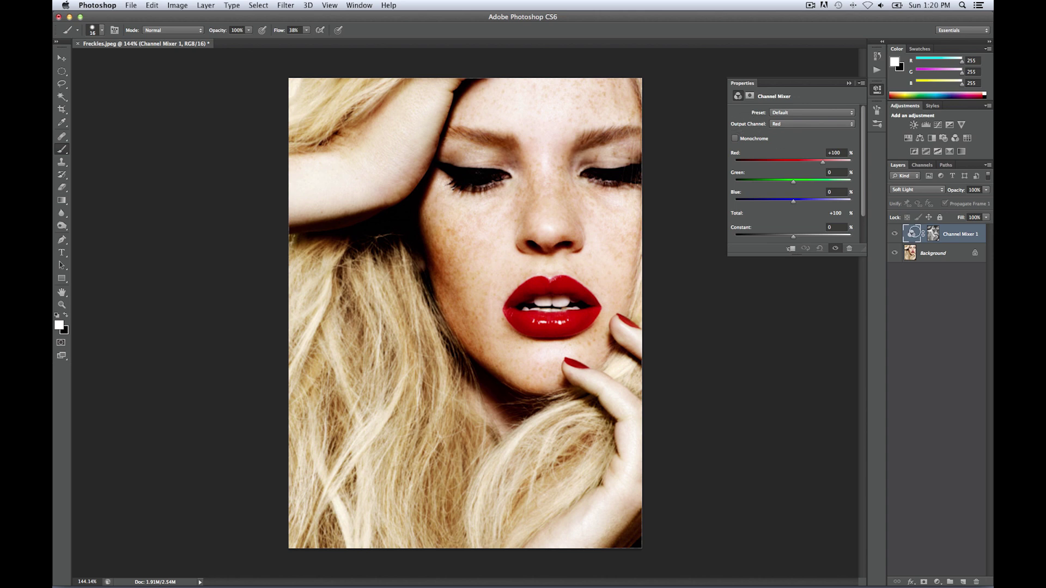
# Step: Make the Channel Mixer monochrome with Red at -34, Green at +52 and Blue at +50
pyautogui.click(735, 138)
pyautogui.click(779, 162)
pyautogui.moveTo(781, 164); pyautogui.dragTo(783, 164)
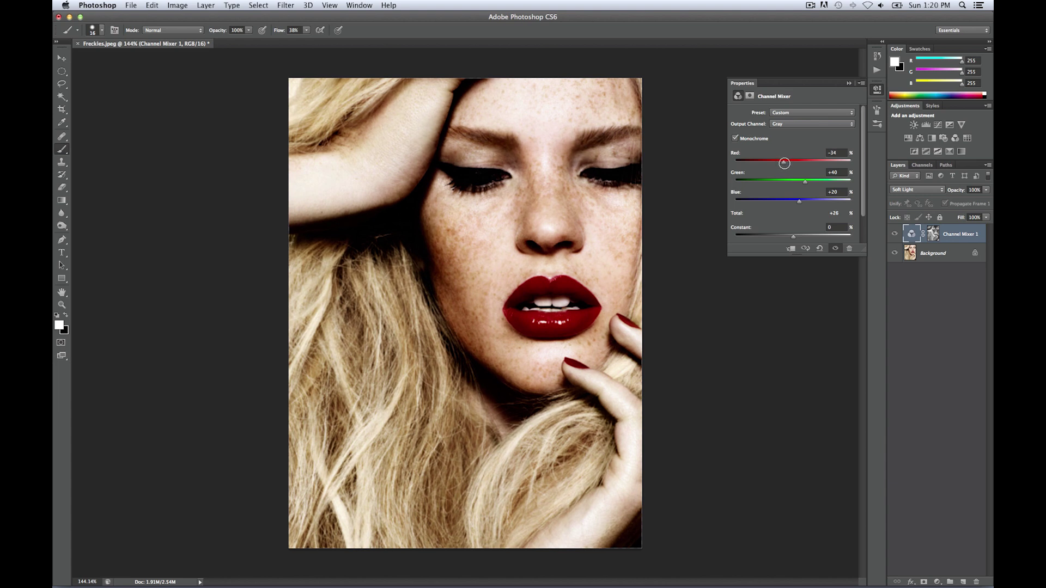
pyautogui.moveTo(806, 183); pyautogui.dragTo(809, 183)
pyautogui.moveTo(799, 204); pyautogui.dragTo(810, 201)
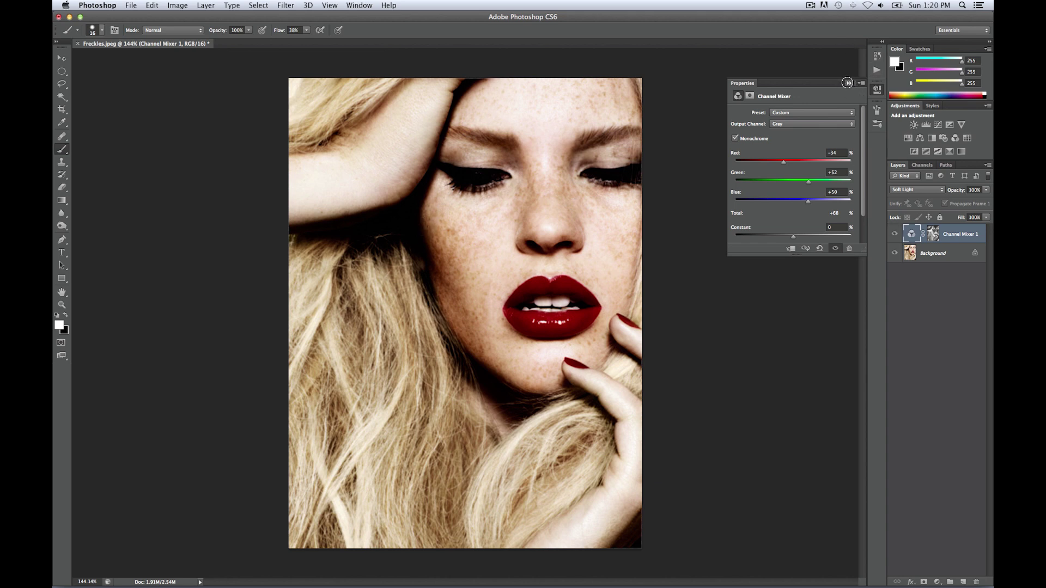
pyautogui.click(848, 83)
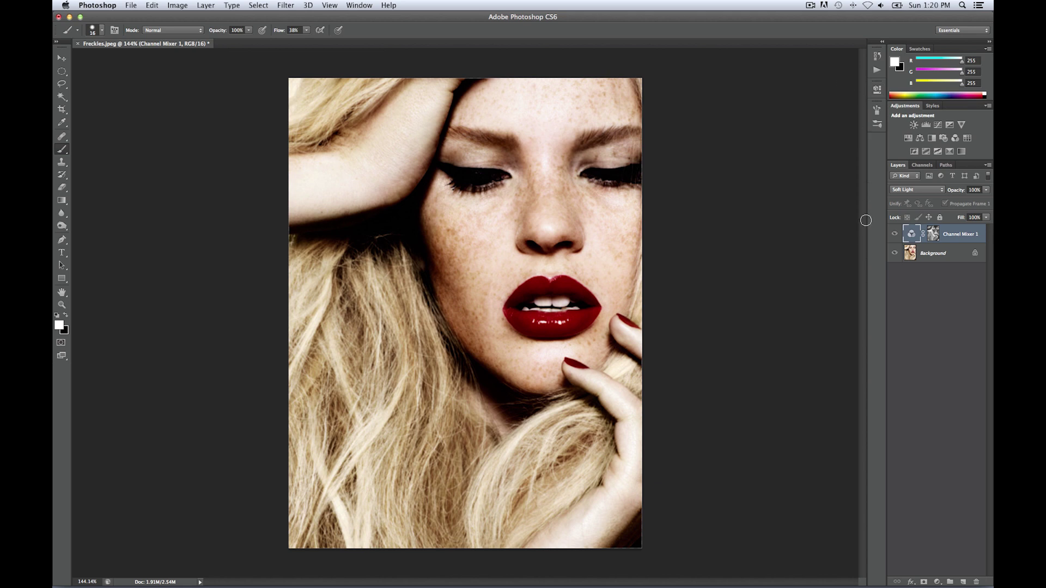
# Step: Switch the Channel Mixer layer off and on to compare the freckles before and after
pyautogui.click(894, 234)
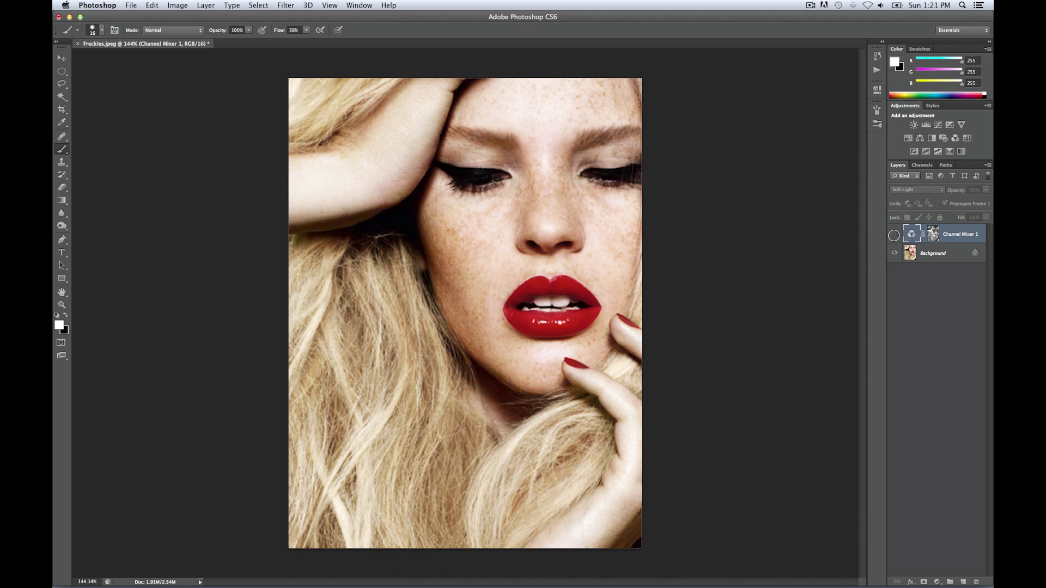
pyautogui.click(895, 234)
pyautogui.click(895, 233)
pyautogui.click(894, 234)
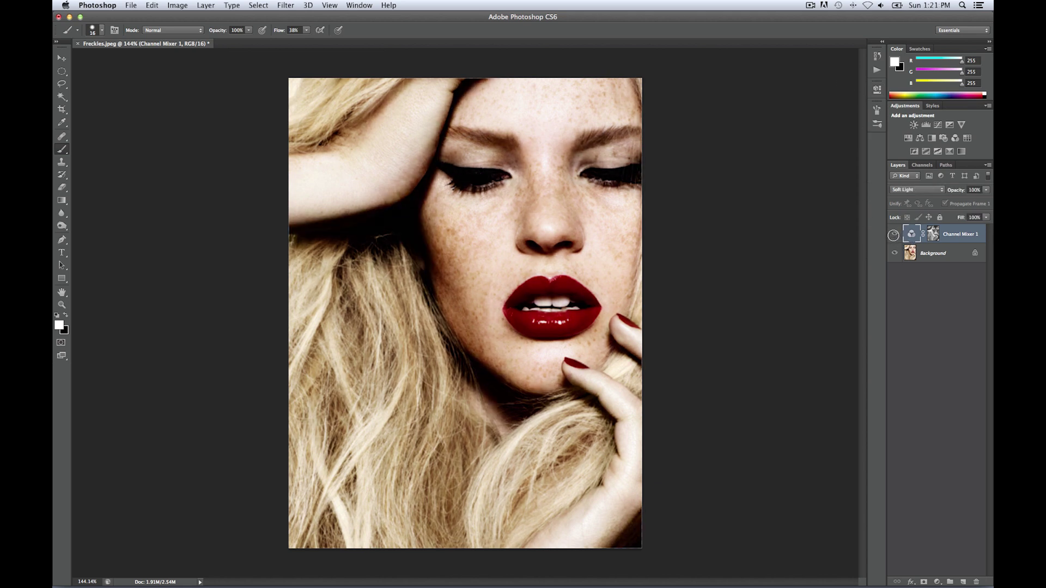
pyautogui.click(893, 234)
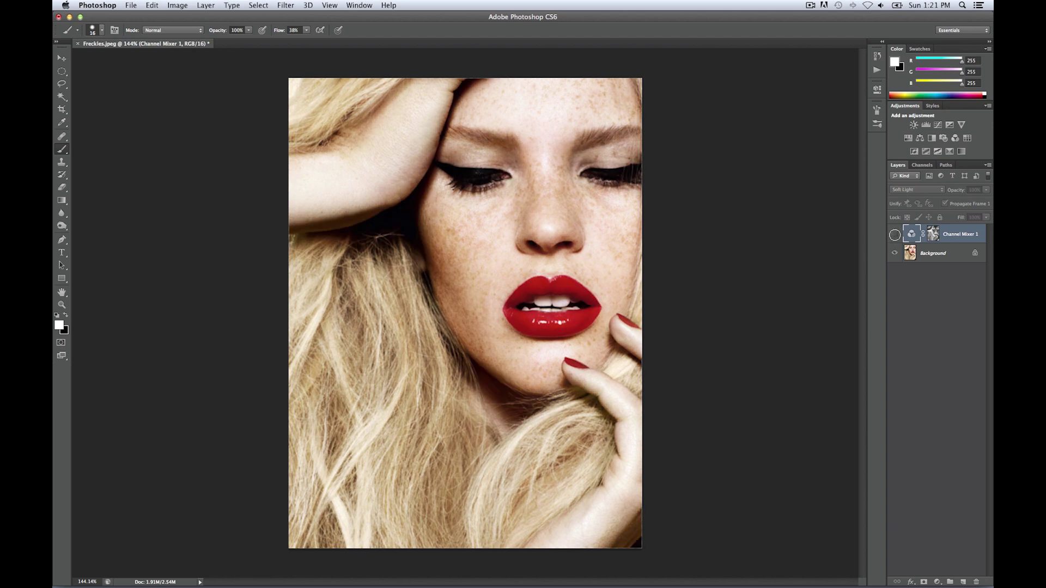
pyautogui.click(893, 234)
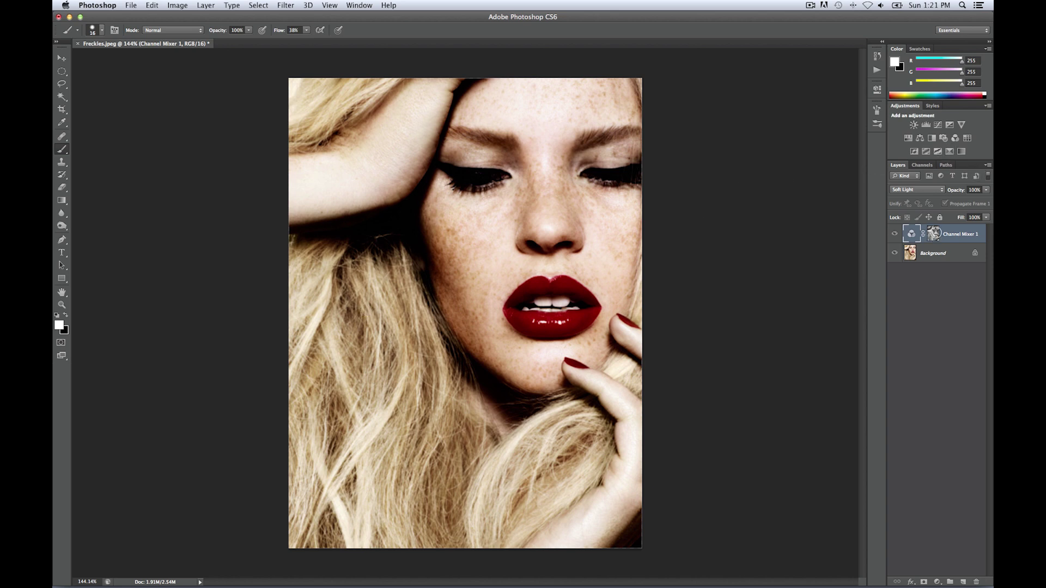
# Step: Display the Channel Mixer mask and paint out the hair, arm and background around the face in black, enlarging the brush from 61 to 100 px
pyautogui.click(933, 233)
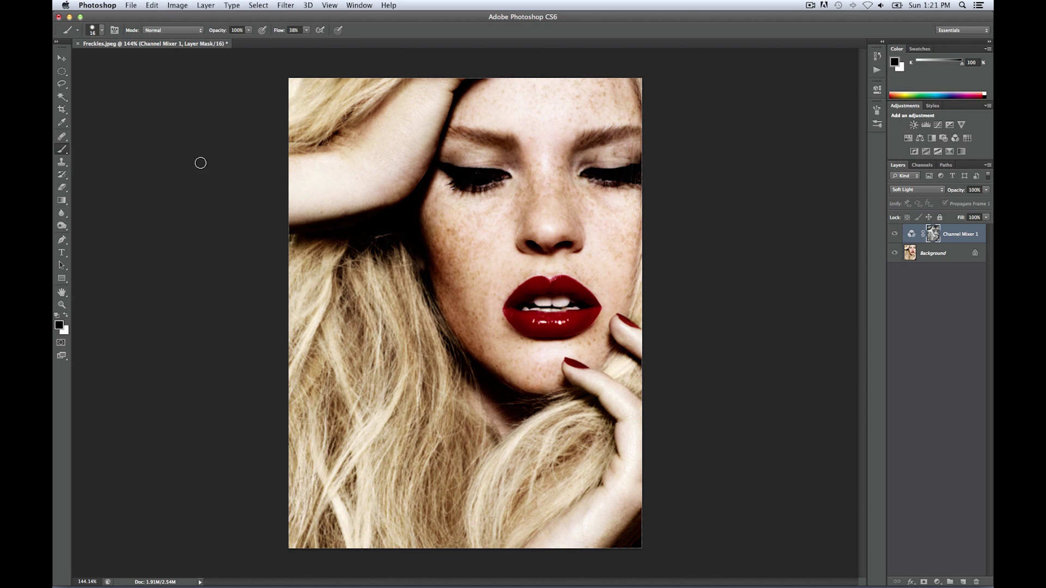
pyautogui.click(94, 29)
pyautogui.moveTo(91, 58); pyautogui.dragTo(96, 58)
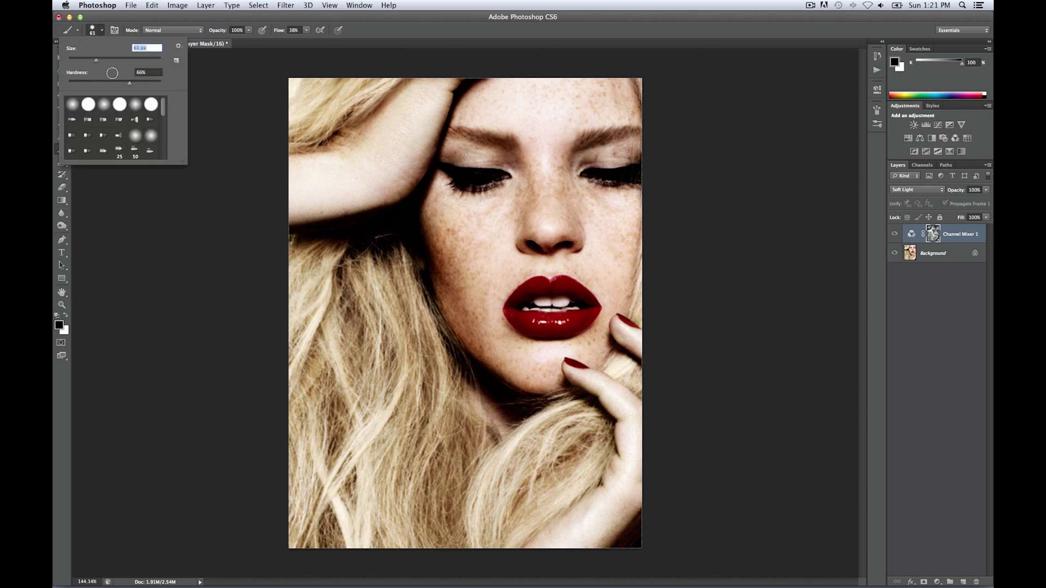
pyautogui.keyDown('alt'); pyautogui.click(933, 234); pyautogui.keyUp('alt')
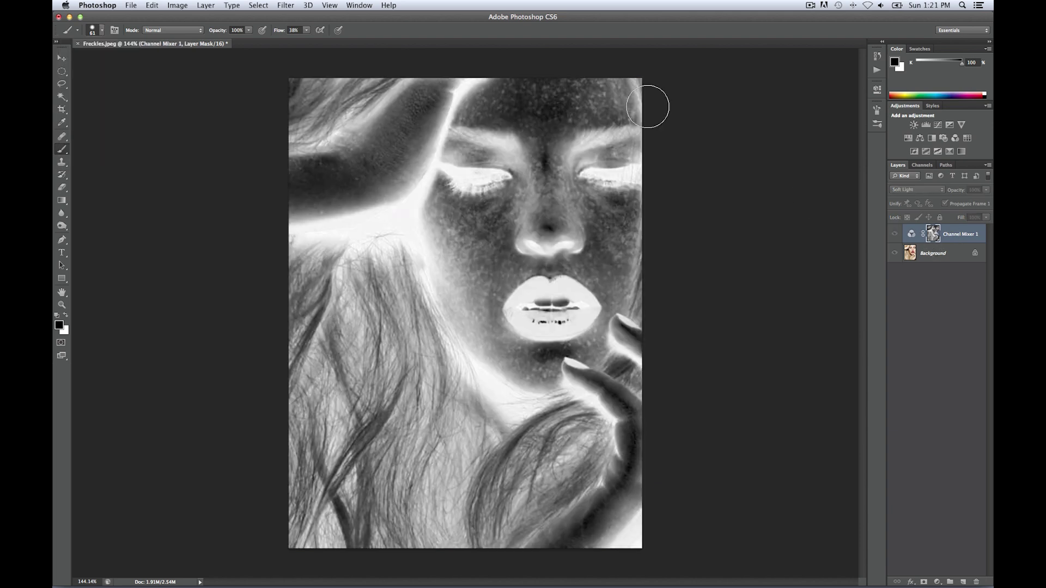
pyautogui.moveTo(437, 76)
pyautogui.mouseDown()
pyautogui.moveTo(460, 79)
pyautogui.moveTo(436, 93)
pyautogui.moveTo(457, 71)
pyautogui.moveTo(429, 112)
pyautogui.moveTo(379, 246)
pyautogui.moveTo(363, 209)
pyautogui.moveTo(311, 229)
pyautogui.moveTo(332, 159)
pyautogui.moveTo(282, 159)
pyautogui.moveTo(309, 87)
pyautogui.moveTo(295, 101)
pyautogui.moveTo(342, 123)
pyautogui.moveTo(362, 196)
pyautogui.moveTo(371, 137)
pyautogui.moveTo(338, 145)
pyautogui.moveTo(251, 104)
pyautogui.moveTo(325, 63)
pyautogui.moveTo(343, 93)
pyautogui.moveTo(388, 80)
pyautogui.moveTo(324, 256)
pyautogui.moveTo(261, 309)
pyautogui.moveTo(346, 314)
pyautogui.moveTo(340, 271)
pyautogui.moveTo(382, 296)
pyautogui.moveTo(386, 211)
pyautogui.moveTo(373, 139)
pyautogui.moveTo(379, 100)
pyautogui.moveTo(398, 78)
pyautogui.moveTo(330, 279)
pyautogui.moveTo(316, 440)
pyautogui.moveTo(302, 325)
pyautogui.moveTo(321, 462)
pyautogui.moveTo(294, 535)
pyautogui.moveTo(352, 555)
pyautogui.moveTo(475, 536)
pyautogui.moveTo(601, 546)
pyautogui.moveTo(659, 513)
pyautogui.moveTo(627, 418)
pyautogui.moveTo(523, 447)
pyautogui.moveTo(570, 422)
pyautogui.moveTo(484, 416)
pyautogui.moveTo(446, 380)
pyautogui.moveTo(454, 395)
pyautogui.moveTo(482, 412)
pyautogui.moveTo(395, 308)
pyautogui.moveTo(402, 286)
pyautogui.moveTo(443, 403)
pyautogui.moveTo(380, 411)
pyautogui.moveTo(340, 437)
pyautogui.moveTo(369, 506)
pyautogui.moveTo(430, 426)
pyautogui.moveTo(419, 465)
pyautogui.moveTo(446, 491)
pyautogui.moveTo(542, 510)
pyautogui.moveTo(655, 498)
pyautogui.moveTo(332, 430)
pyautogui.moveTo(306, 238)
pyautogui.moveTo(631, 381)
pyautogui.moveTo(572, 420)
pyautogui.moveTo(630, 374)
pyautogui.moveTo(670, 283)
pyautogui.mouseUp()
pyautogui.press(']')
pyautogui.press(']')
pyautogui.press(']')
pyautogui.press(']')
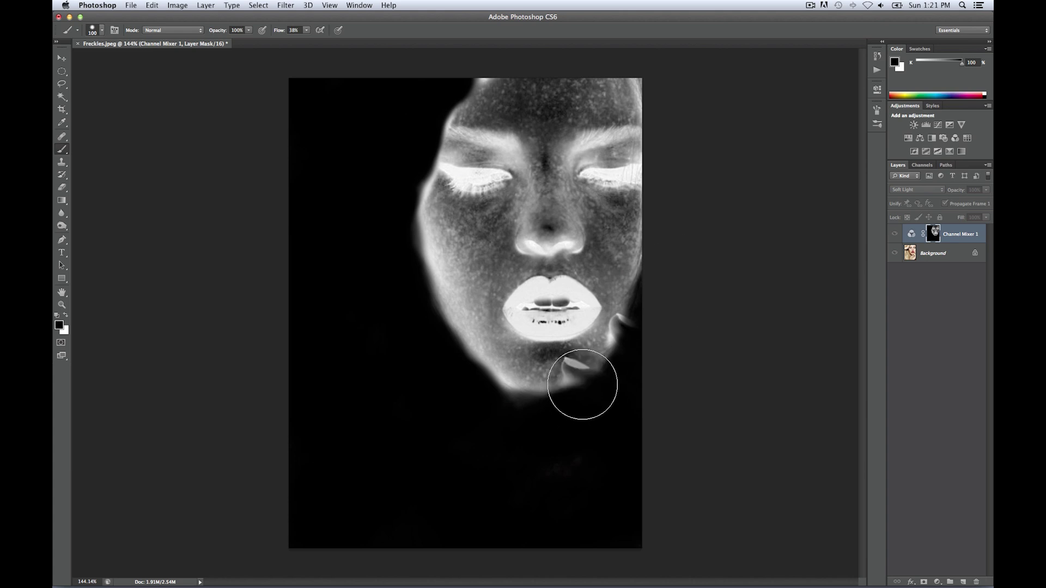
# Step: Reduce the brush to 50 px and paint the fingers and nails beside the chin black on the mask
pyautogui.press('[')
pyautogui.press('[')
pyautogui.press('[')
pyautogui.press('[')
pyautogui.press('[')
pyautogui.press('[')
pyautogui.press('[')
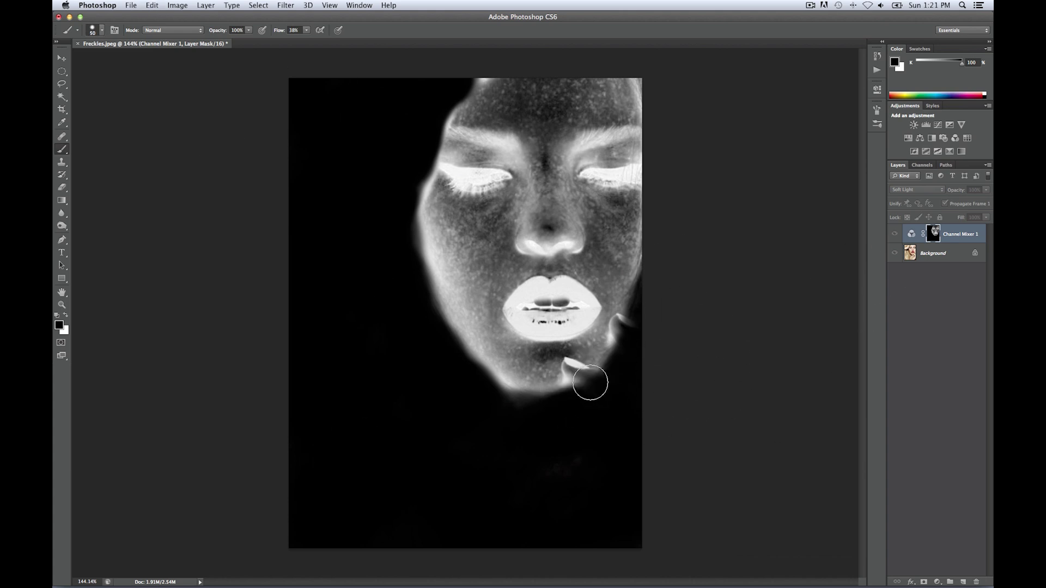
pyautogui.moveTo(574, 372)
pyautogui.mouseDown()
pyautogui.moveTo(609, 372)
pyautogui.moveTo(620, 327)
pyautogui.mouseUp()
# Step: Paint the lips, eyes and eyebrows black on the mask, raising the brush flow to 64%, and return to the normal image view
pyautogui.moveTo(548, 307)
pyautogui.mouseDown()
pyautogui.moveTo(511, 302)
pyautogui.moveTo(551, 334)
pyautogui.moveTo(565, 306)
pyautogui.moveTo(520, 320)
pyautogui.moveTo(560, 331)
pyautogui.moveTo(590, 315)
pyautogui.moveTo(565, 288)
pyautogui.moveTo(559, 319)
pyautogui.mouseUp()
pyautogui.moveTo(307, 30); pyautogui.dragTo(366, 81)
pyautogui.moveTo(563, 283)
pyautogui.mouseDown()
pyautogui.moveTo(583, 319)
pyautogui.moveTo(559, 329)
pyautogui.moveTo(513, 318)
pyautogui.moveTo(543, 279)
pyautogui.mouseUp()
pyautogui.moveTo(306, 30); pyautogui.dragTo(293, 40)
pyautogui.moveTo(470, 201)
pyautogui.mouseDown()
pyautogui.moveTo(435, 165)
pyautogui.moveTo(484, 174)
pyautogui.moveTo(470, 183)
pyautogui.moveTo(495, 178)
pyautogui.moveTo(497, 140)
pyautogui.moveTo(486, 134)
pyautogui.moveTo(504, 164)
pyautogui.moveTo(449, 134)
pyautogui.mouseUp()
pyautogui.moveTo(580, 169)
pyautogui.mouseDown()
pyautogui.moveTo(612, 136)
pyautogui.moveTo(613, 156)
pyautogui.moveTo(631, 159)
pyautogui.moveTo(600, 180)
pyautogui.mouseUp()
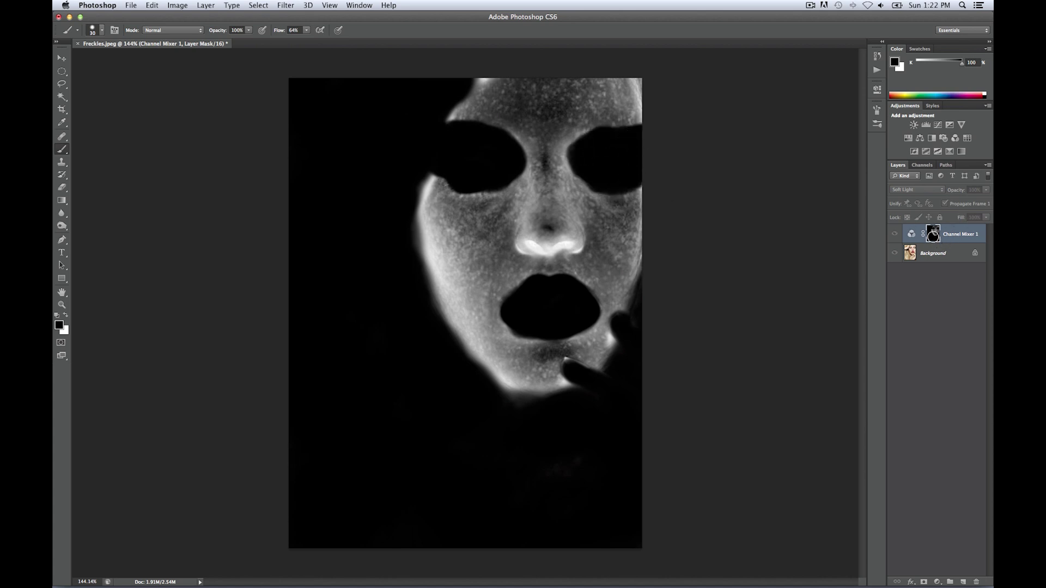
pyautogui.keyDown('alt'); pyautogui.click(933, 235); pyautogui.keyUp('alt')
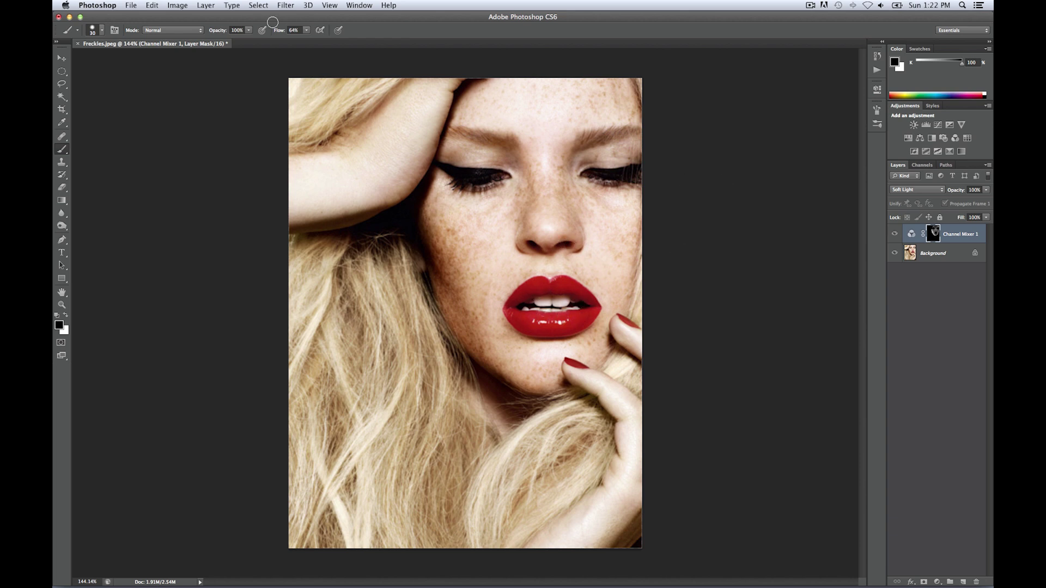
# Step: Lower the brush flow to 1% and softly paint black on the mask along the shaded edge of the cheek
pyautogui.click(306, 30)
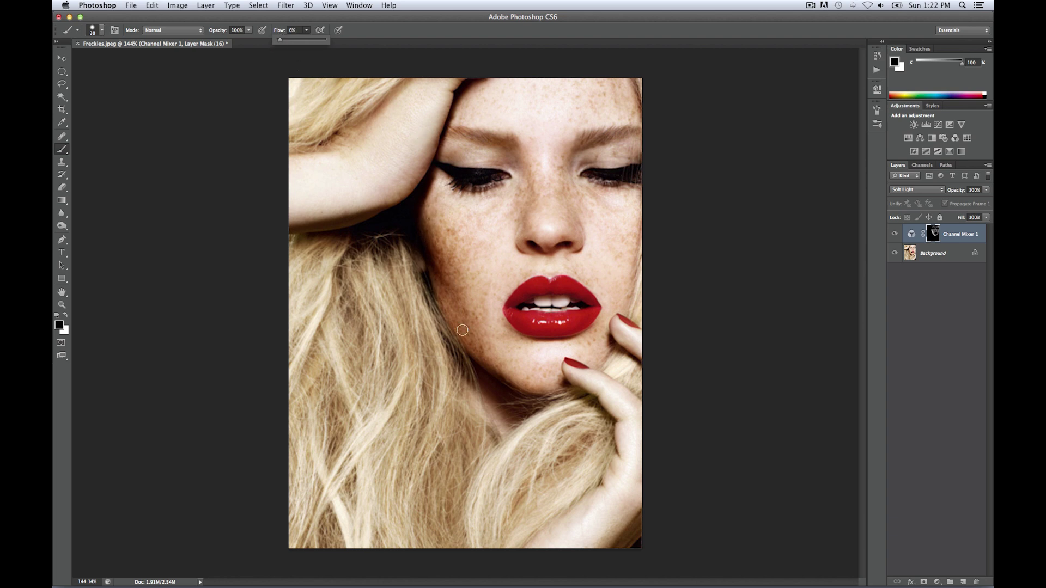
pyautogui.click(893, 234)
pyautogui.click(893, 234)
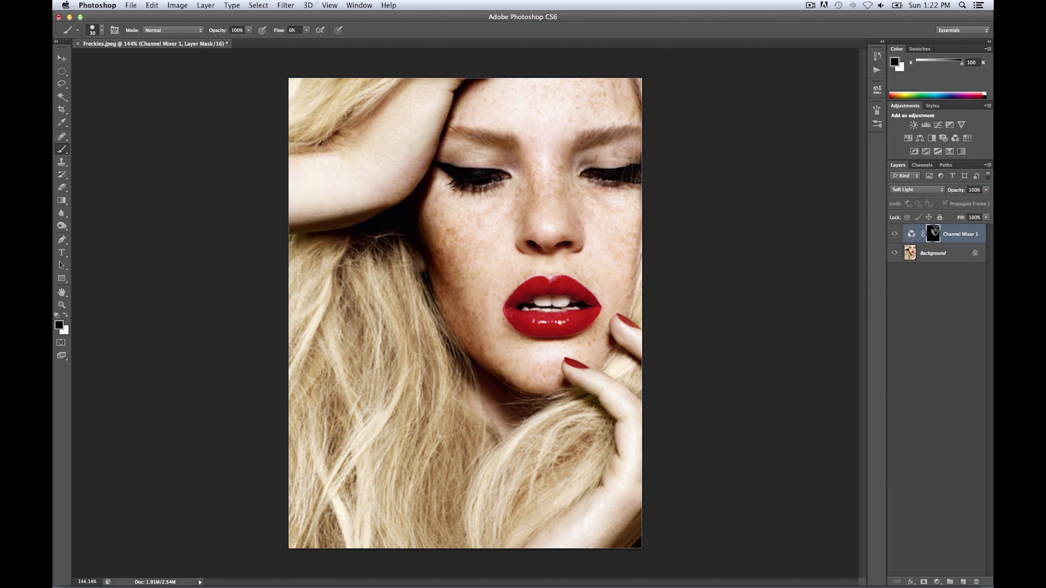
pyautogui.click(307, 31)
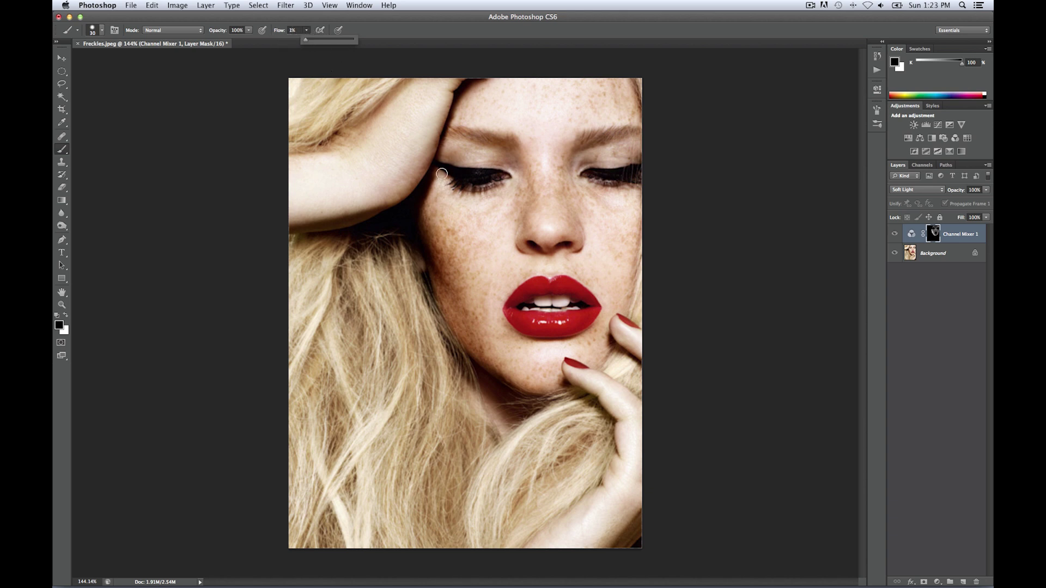
pyautogui.click(446, 293)
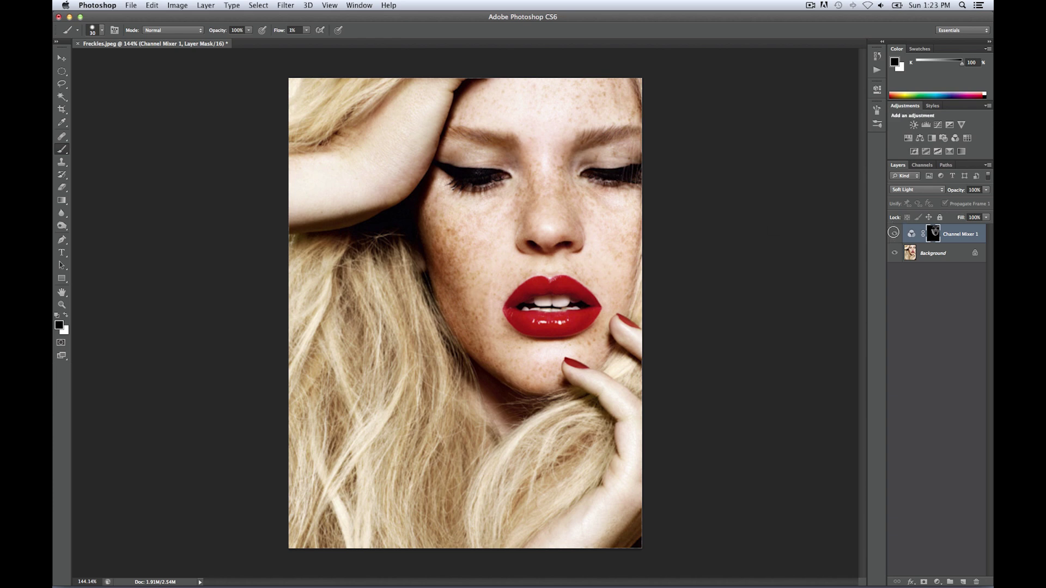
# Step: Toggle the Channel Mixer layer's visibility to check the masked freckle effect
pyautogui.click(894, 236)
pyautogui.click(894, 237)
pyautogui.click(894, 237)
pyautogui.click(892, 239)
# Step: Duplicate the Channel Mixer layer and set the copy's opacity to 36%
pyautogui.click(959, 235)
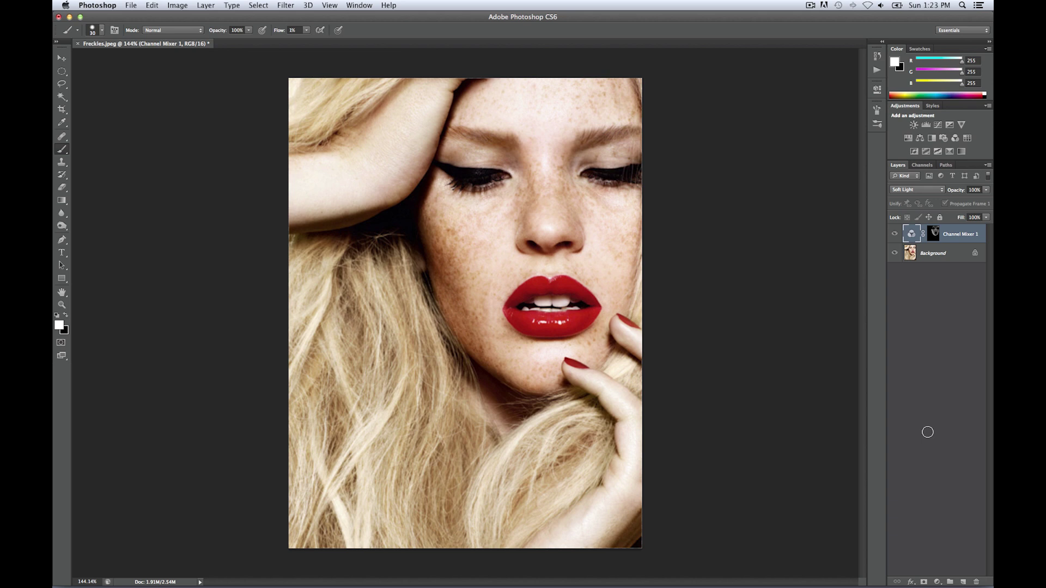
pyautogui.press('super+j')
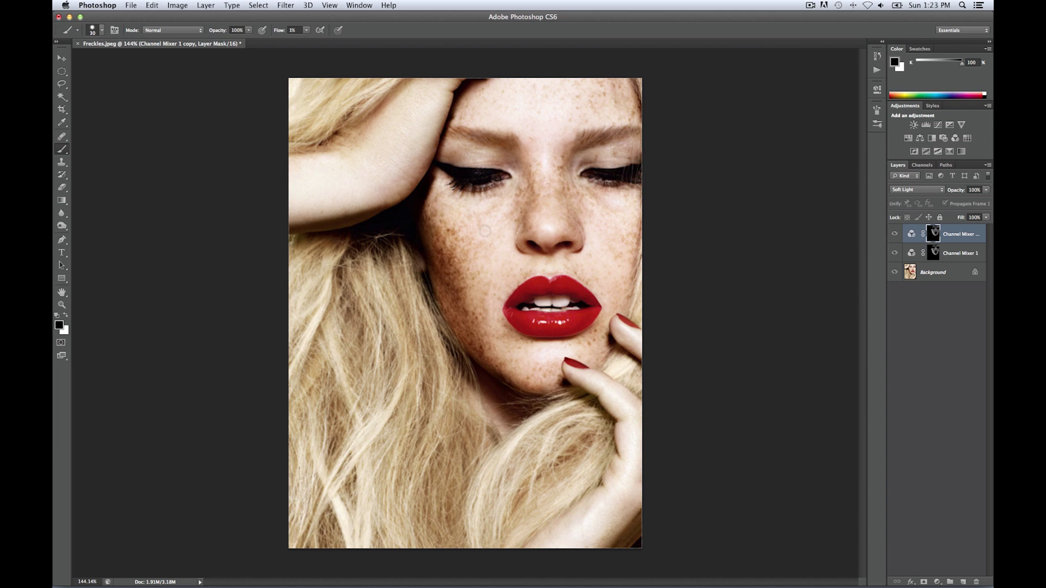
pyautogui.click(986, 190)
pyautogui.click(956, 200)
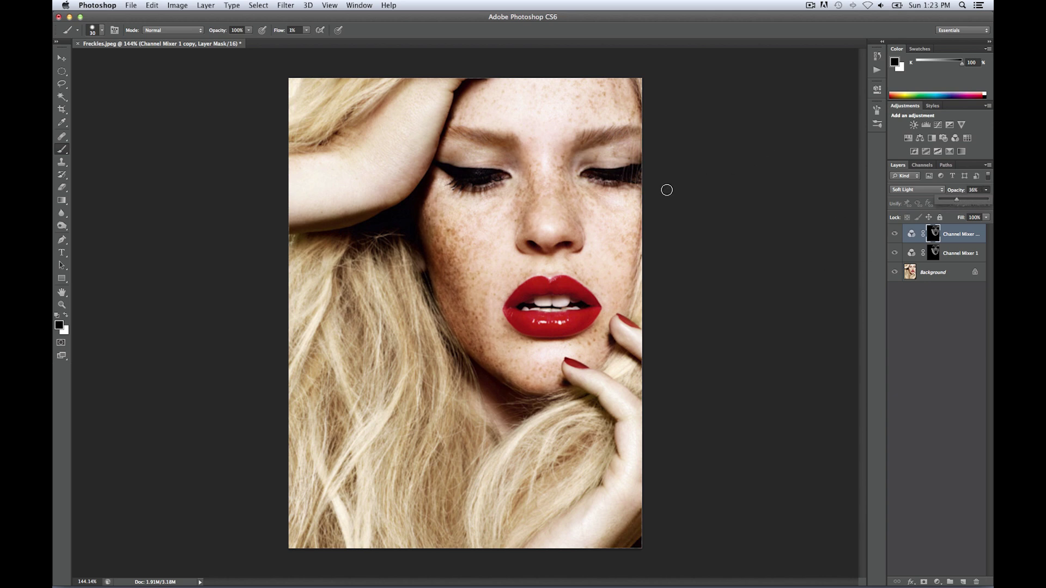
# Step: Compare the combined effect of both Channel Mixer layers with the original photo at a smaller zoom
pyautogui.scroll(-5, 631, 251)
pyautogui.scroll(1, 567, 259)
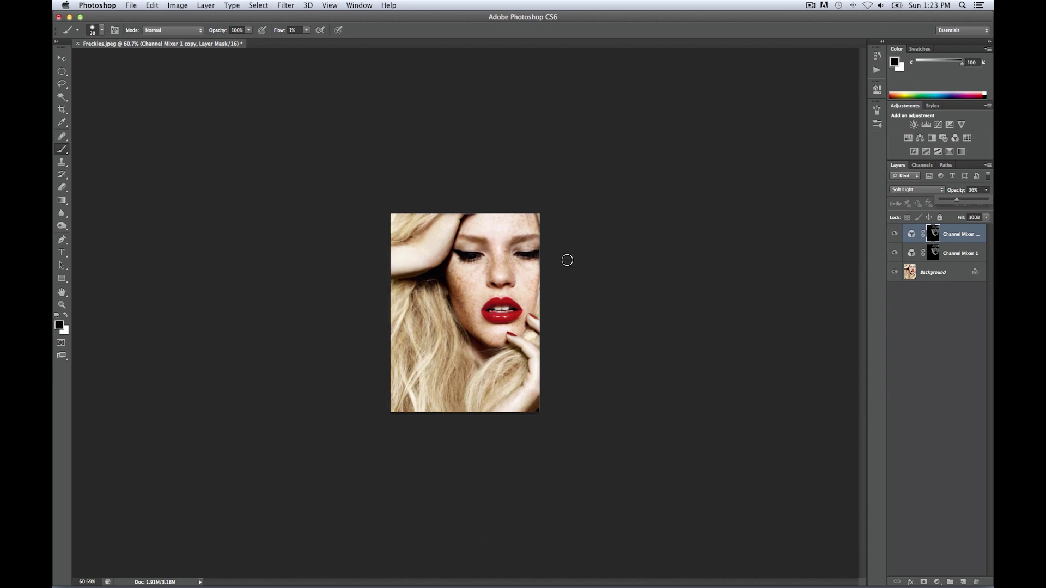
pyautogui.scroll(2, 621, 303)
pyautogui.scroll(2, 626, 295)
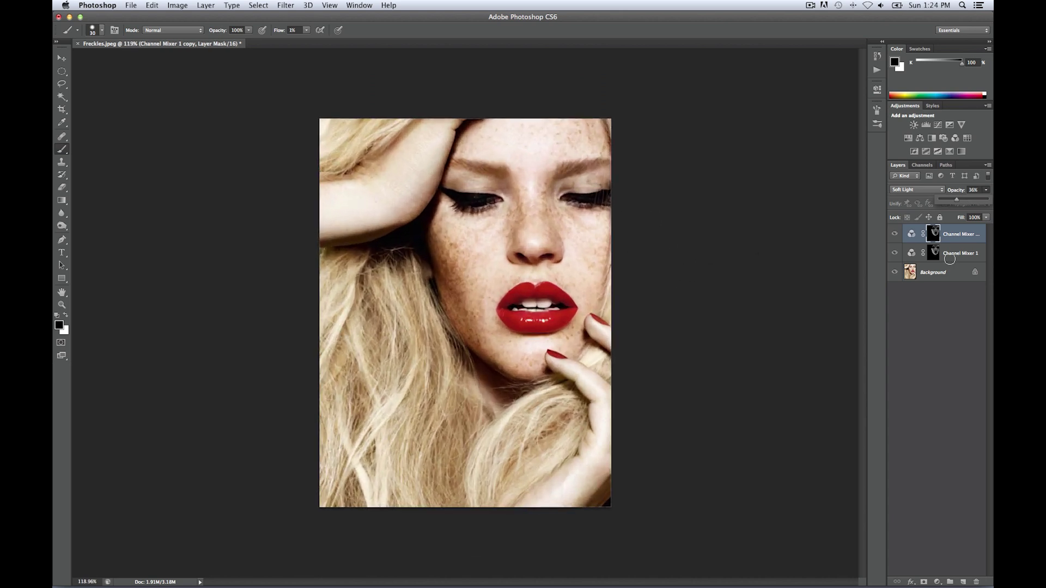
pyautogui.keyDown('alt'); pyautogui.click(895, 271); pyautogui.keyUp('alt')
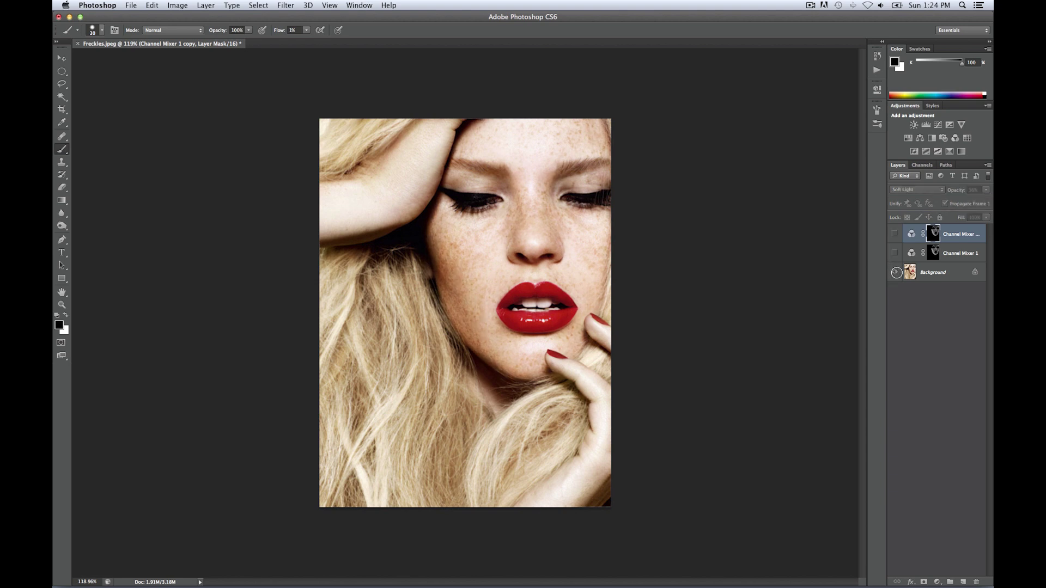
pyautogui.keyDown('alt'); pyautogui.click(896, 271); pyautogui.keyUp('alt')
pyautogui.keyDown('alt'); pyautogui.click(896, 270); pyautogui.keyUp('alt')
pyautogui.keyDown('alt'); pyautogui.click(896, 268); pyautogui.keyUp('alt')
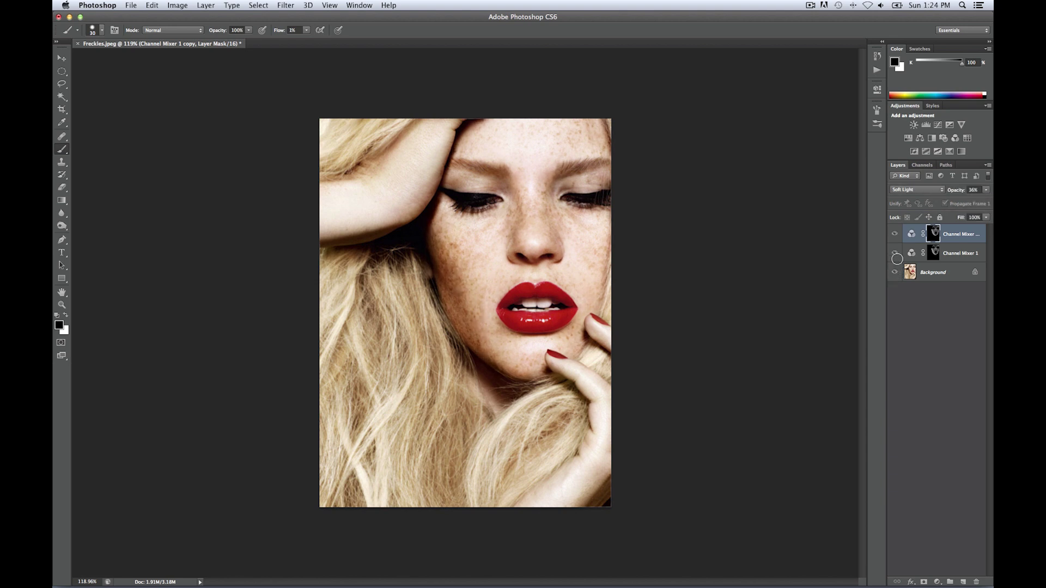
# Step: Hide the Channel Mixer copy and compare the single-layer effect with the original photo
pyautogui.click(894, 233)
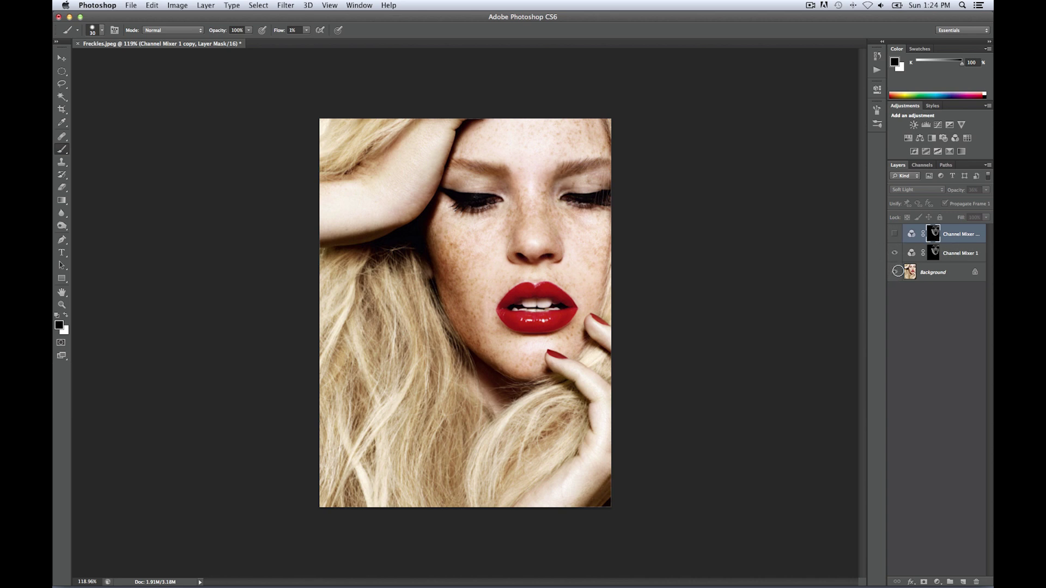
pyautogui.keyDown('alt'); pyautogui.click(892, 272); pyautogui.keyUp('alt')
pyautogui.keyDown('alt'); pyautogui.click(893, 272); pyautogui.keyUp('alt')
pyautogui.keyDown('alt'); pyautogui.click(893, 273); pyautogui.keyUp('alt')
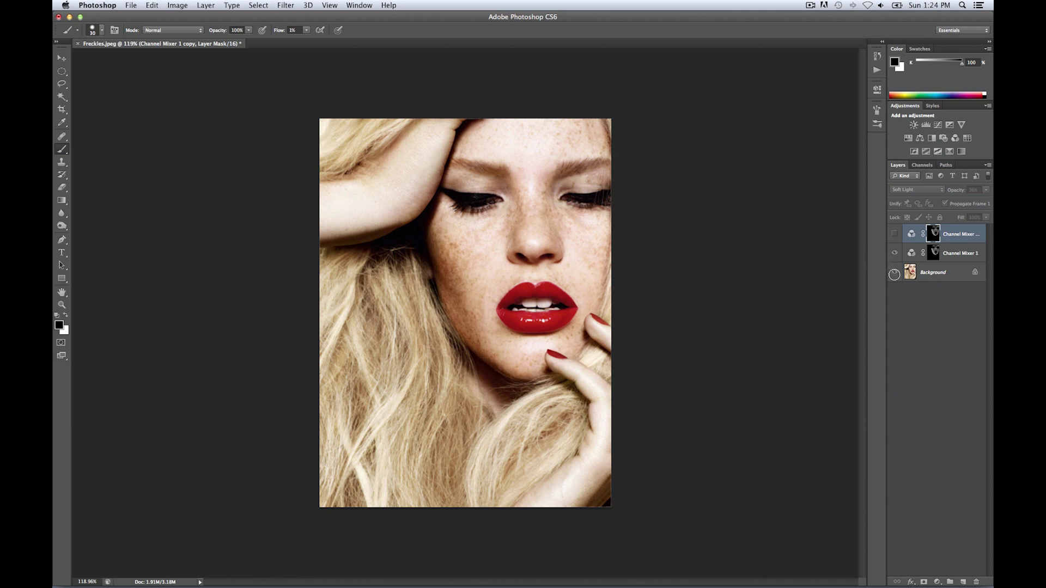